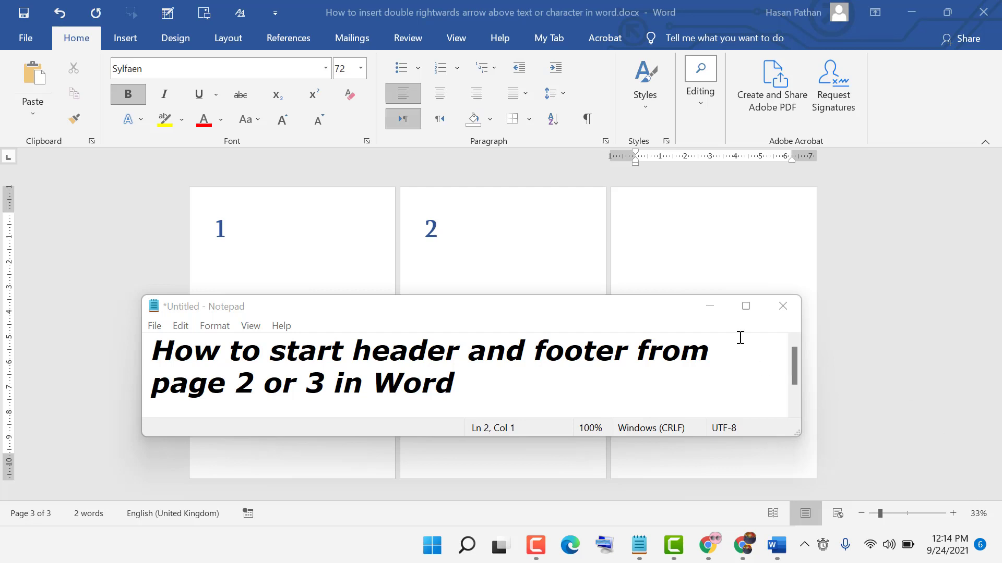
Hide the notes window to reveal the three-page document and show the Insert ribbon.
{"action": "left_click", "coordinate": [709, 306]}
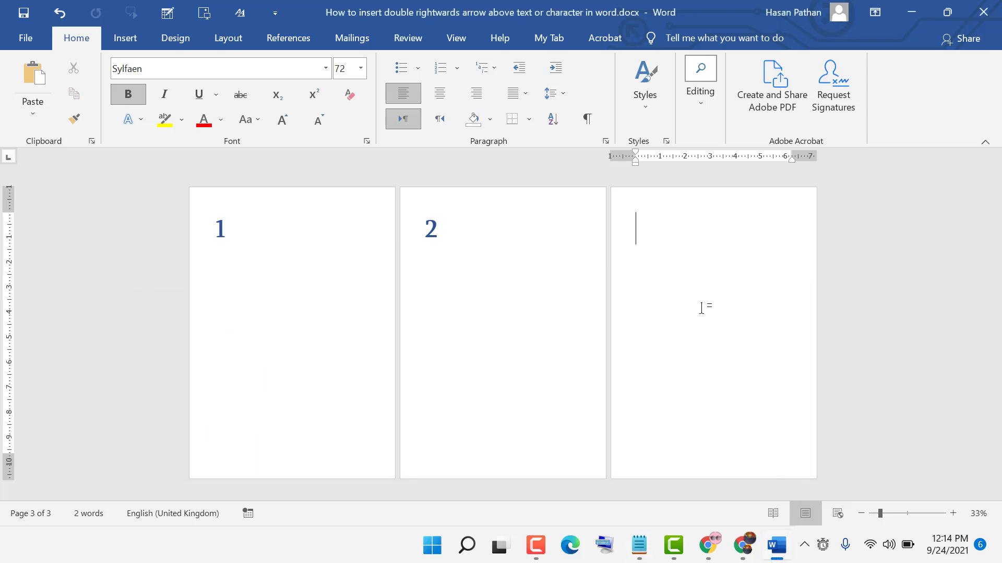
{"action": "left_click", "coordinate": [126, 38]}
Try adding a next-page section break from the Layout Breaks list.
{"action": "left_click", "coordinate": [76, 37]}
{"action": "left_click", "coordinate": [226, 40]}
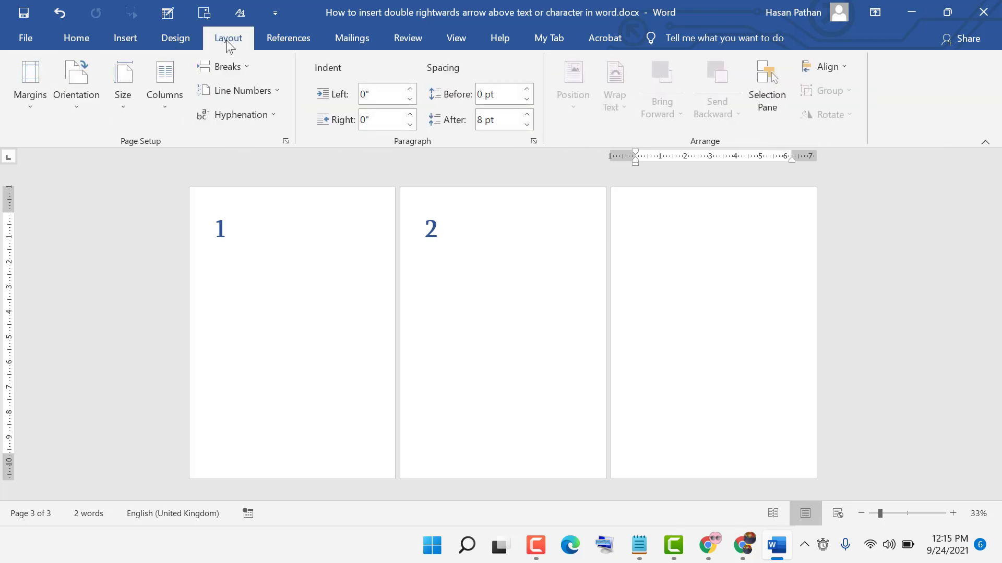
{"action": "left_click", "coordinate": [247, 73]}
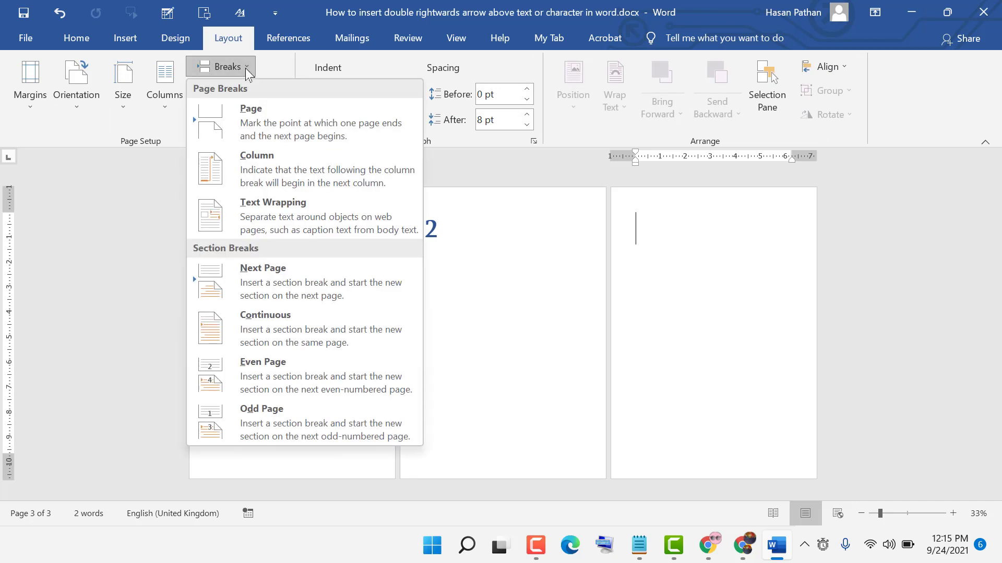
{"action": "left_click", "coordinate": [275, 285]}
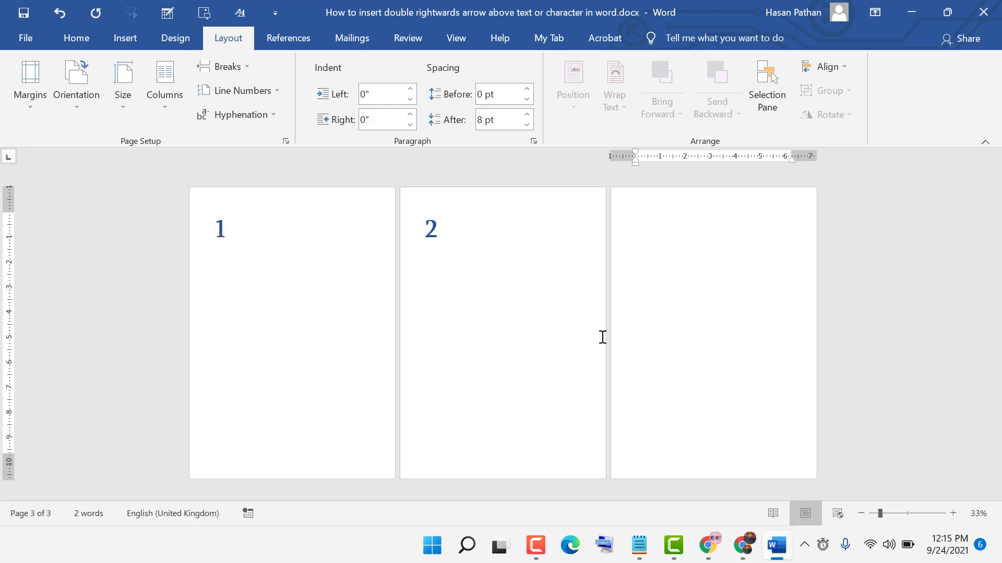
Insert two next-page section breaks right after the '2' on page 2.
{"action": "left_click", "coordinate": [465, 230]}
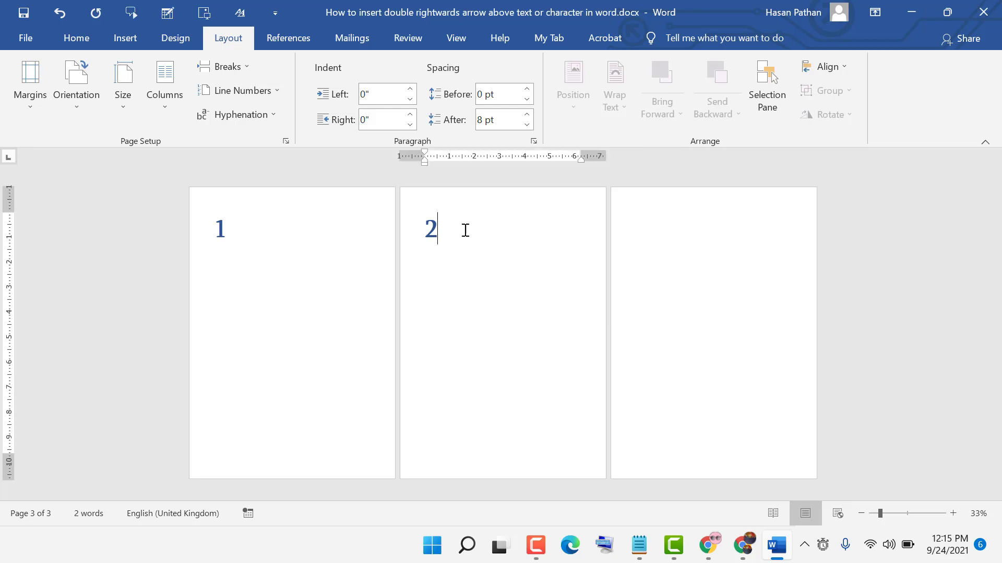
{"action": "left_click", "coordinate": [228, 66]}
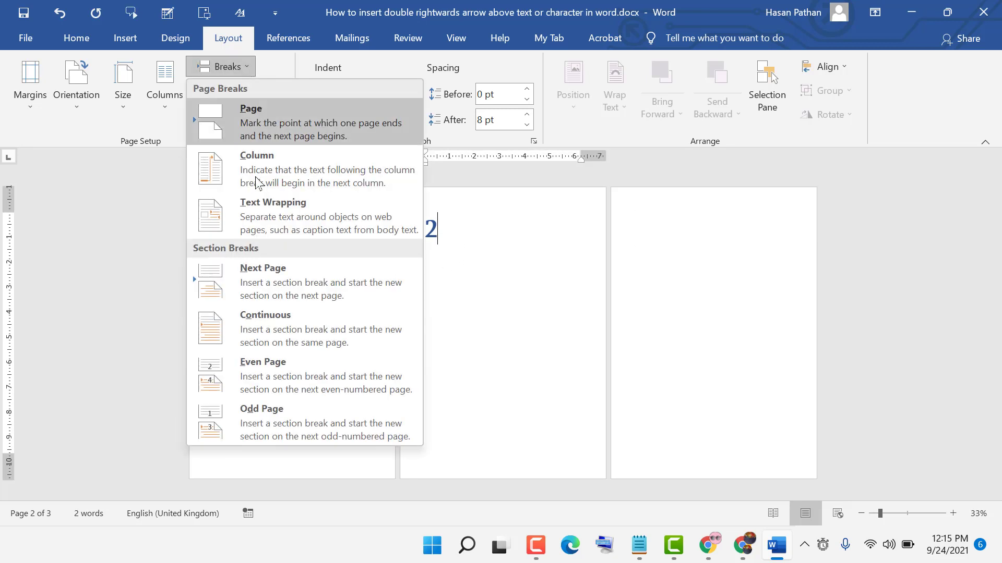
{"action": "left_click", "coordinate": [275, 285]}
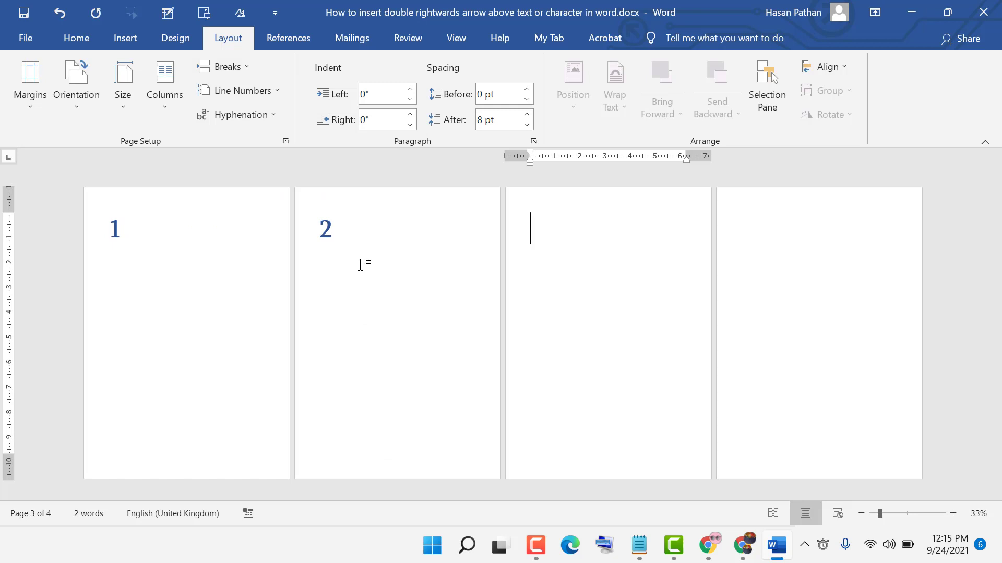
{"action": "left_click", "coordinate": [346, 222]}
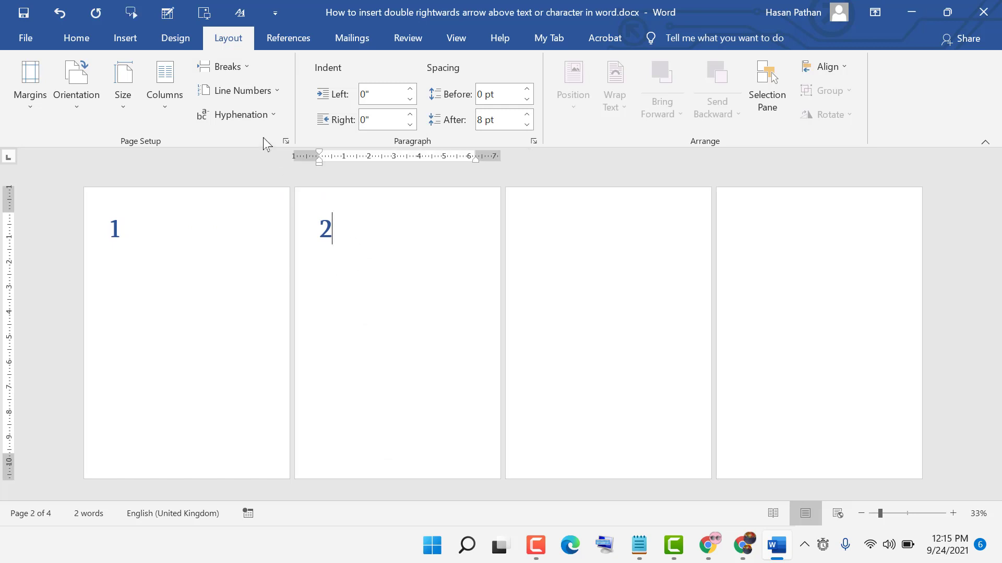
{"action": "left_click", "coordinate": [246, 68]}
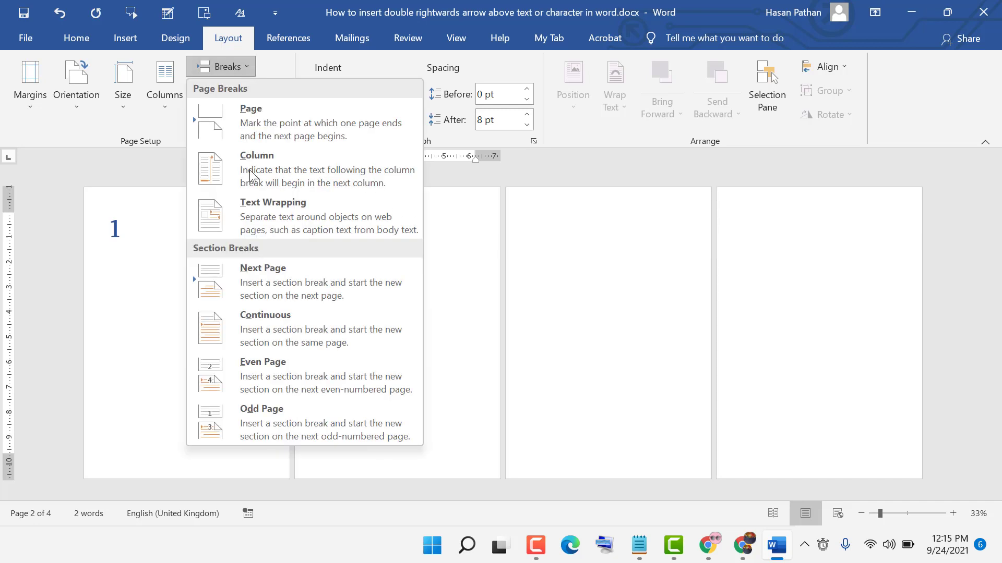
{"action": "left_click", "coordinate": [259, 278]}
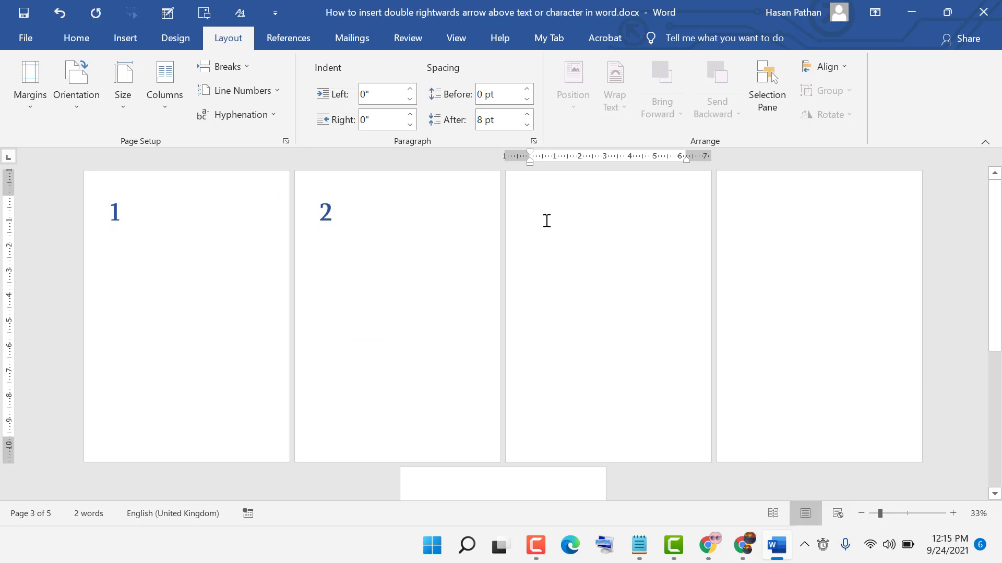
Edit the page 3 header and unlink the section 2 header from the previous section.
{"action": "double_click", "coordinate": [531, 190]}
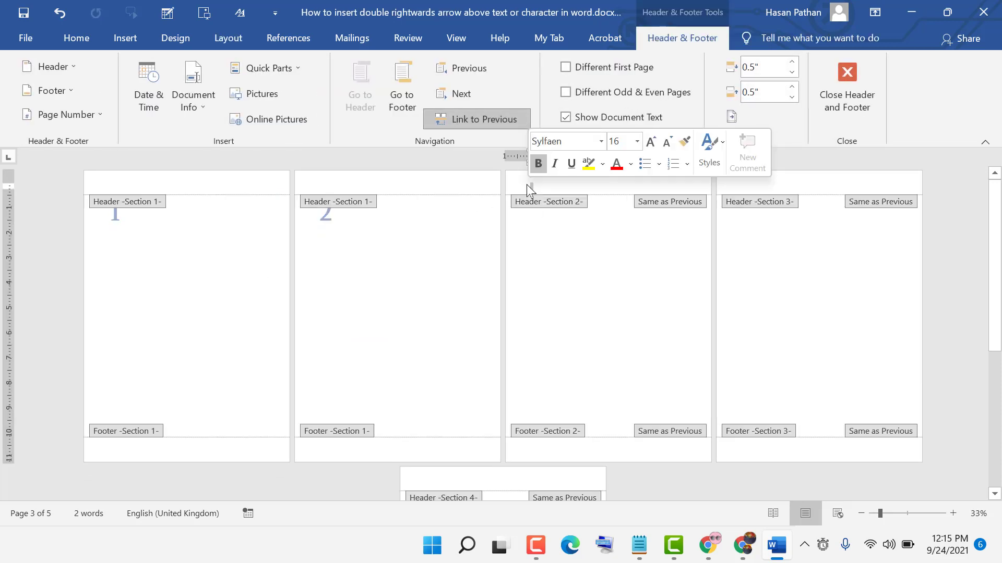
{"action": "left_click", "coordinate": [467, 123]}
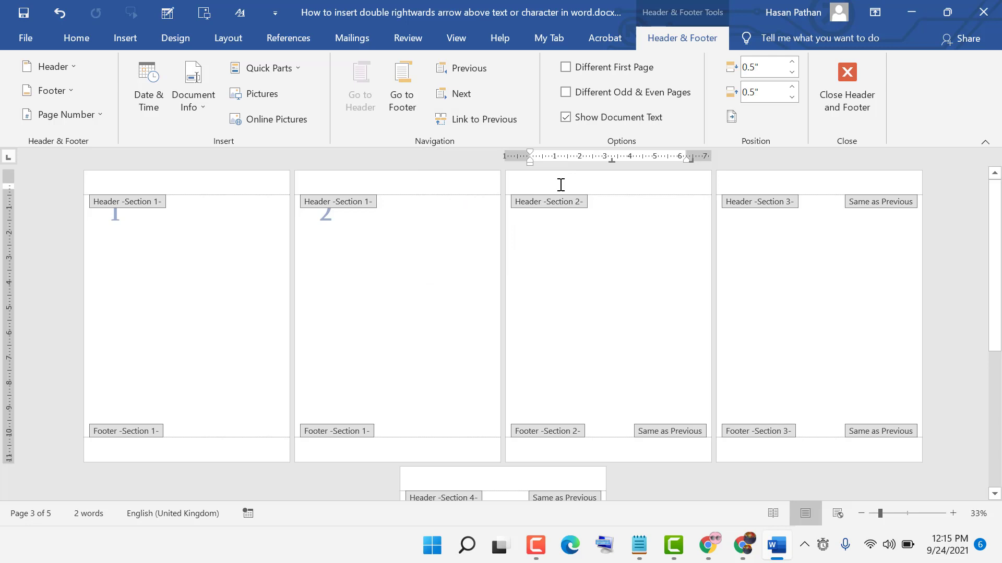
{"action": "type", "text": "Tec"}
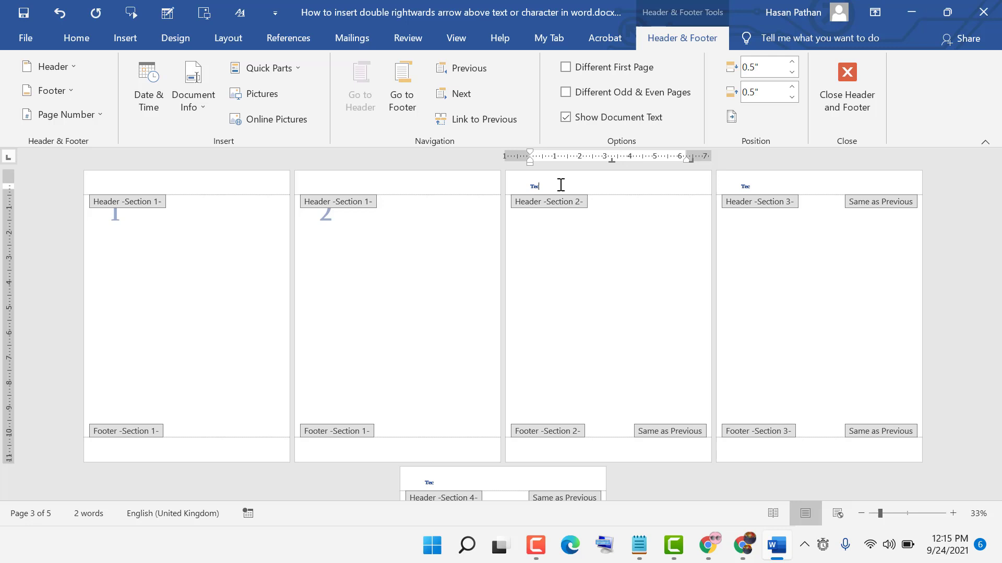
{"action": "type", "text": "hN"}
{"action": "type", "text": "otes"}
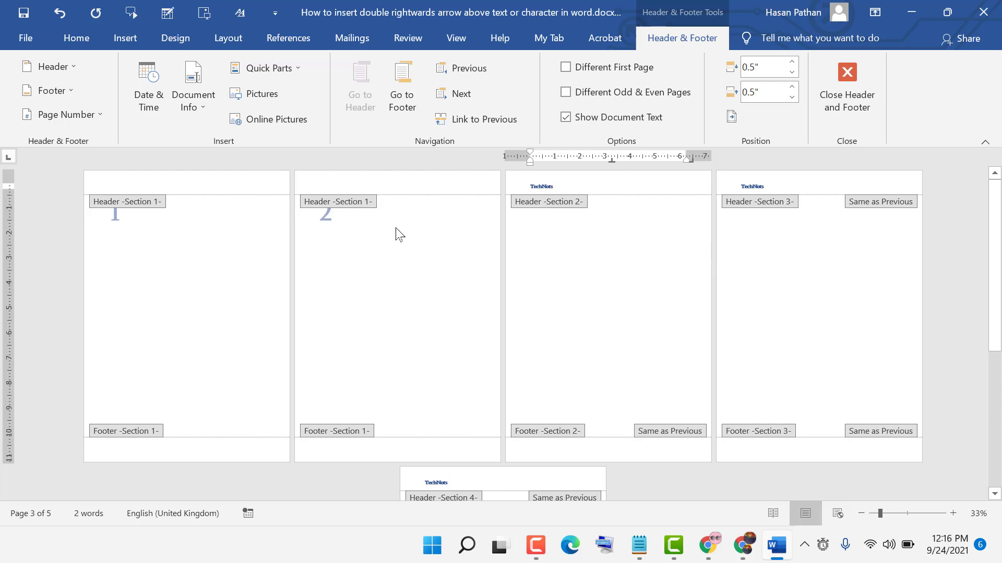
{"action": "scroll", "coordinate": [626, 317], "scroll_direction": "down", "scroll_amount": 2}
{"action": "scroll", "coordinate": [622, 360], "scroll_direction": "up", "scroll_amount": 1}
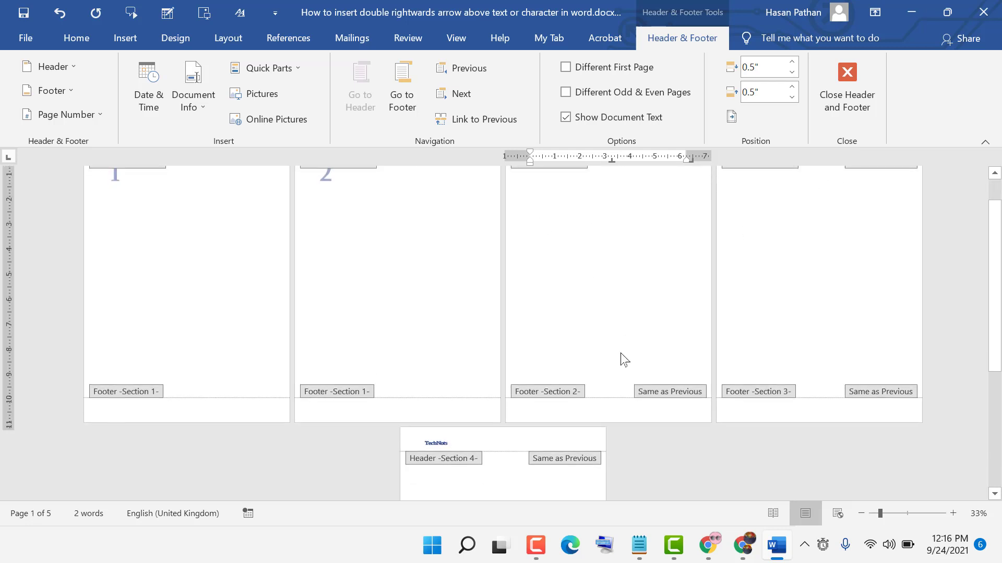
{"action": "scroll", "coordinate": [619, 373], "scroll_direction": "up", "scroll_amount": 1}
Delete 'Videos' from the section 2 footer and unlink that footer from the previous section.
{"action": "left_click", "coordinate": [566, 442]}
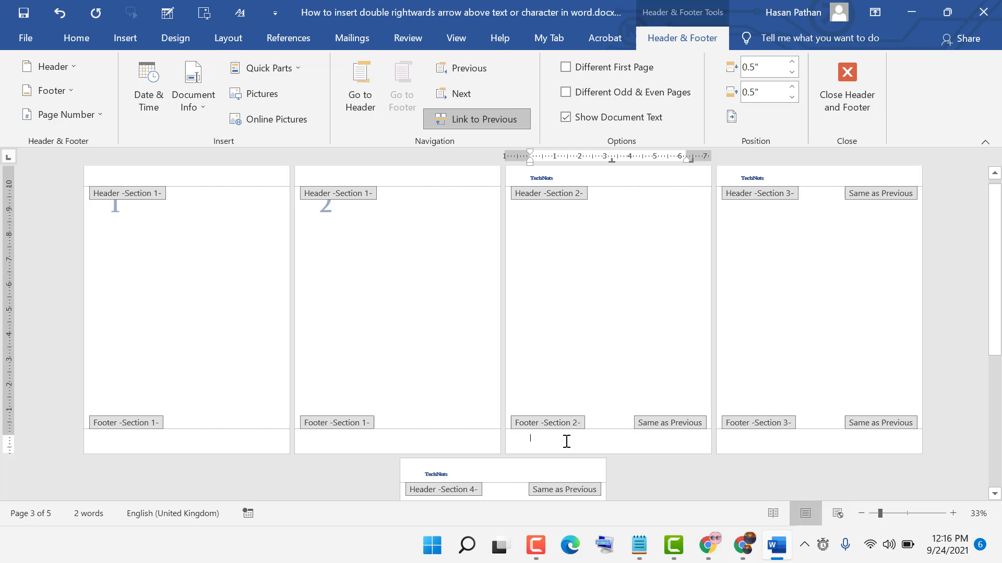
{"action": "type", "text": "Videos"}
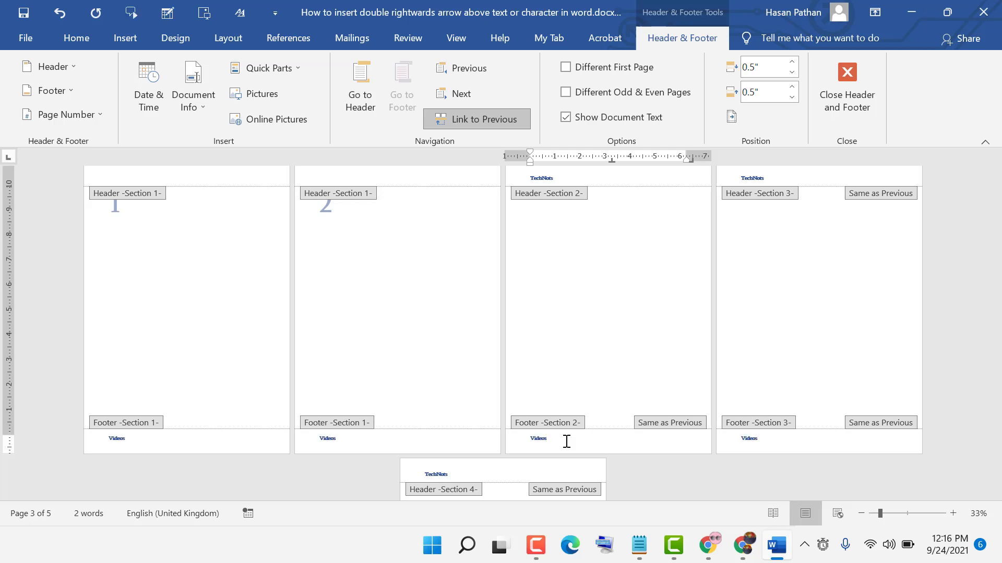
{"action": "double_click", "coordinate": [538, 439]}
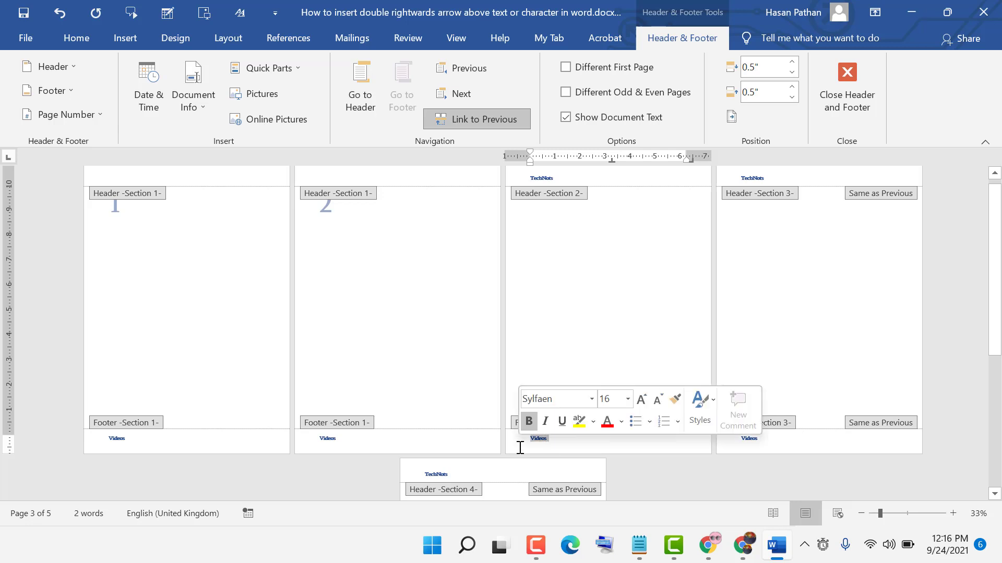
{"action": "key", "text": "Delete"}
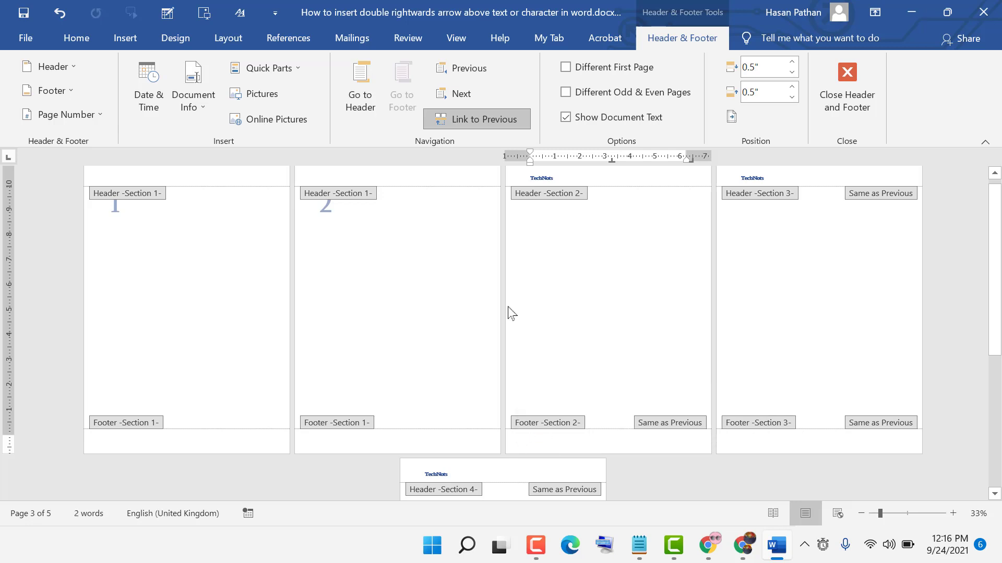
{"action": "left_click", "coordinate": [481, 118]}
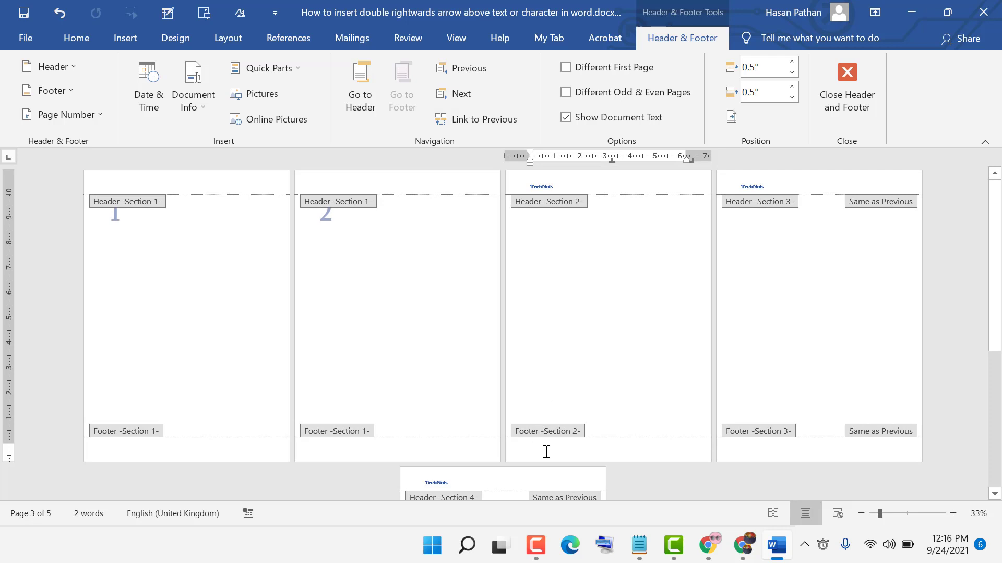
{"action": "type", "text": "v"}
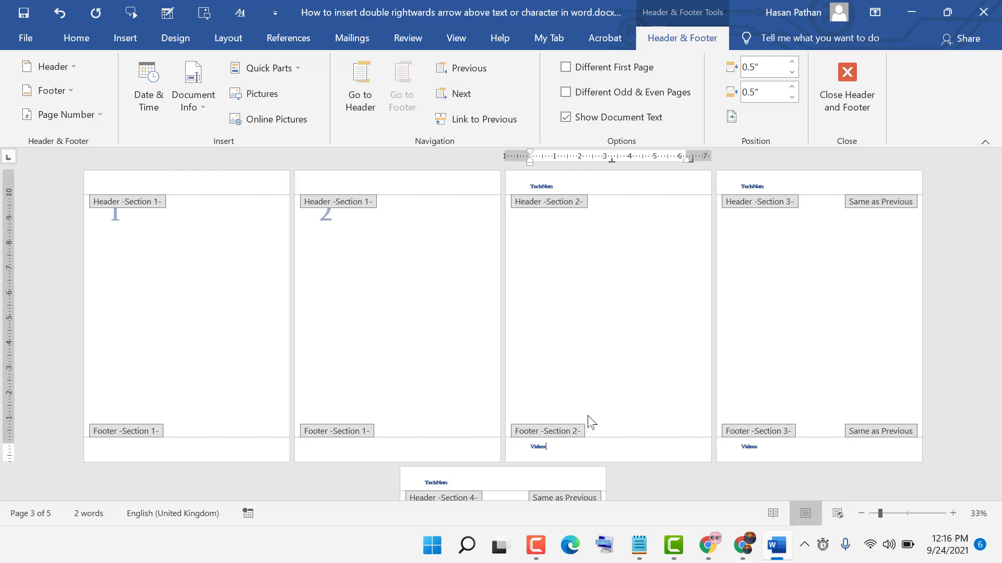
{"action": "scroll", "coordinate": [611, 438], "scroll_direction": "down", "scroll_amount": 3}
{"action": "scroll", "coordinate": [664, 451], "scroll_direction": "down", "scroll_amount": 3}
{"action": "scroll", "coordinate": [664, 450], "scroll_direction": "down", "scroll_amount": 5}
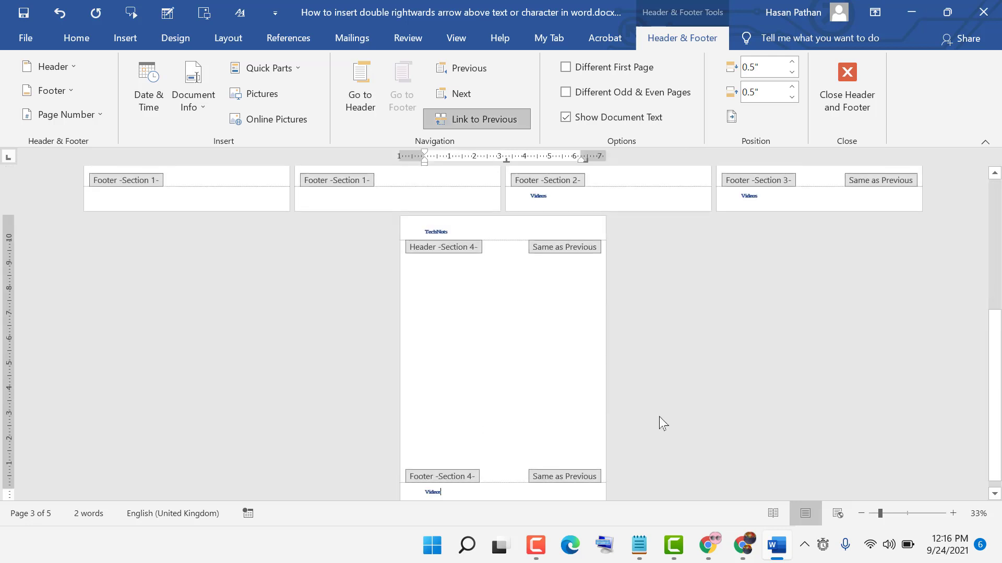
Finish header and footer editing and zoom in to check the result.
{"action": "key", "text": "Escape"}
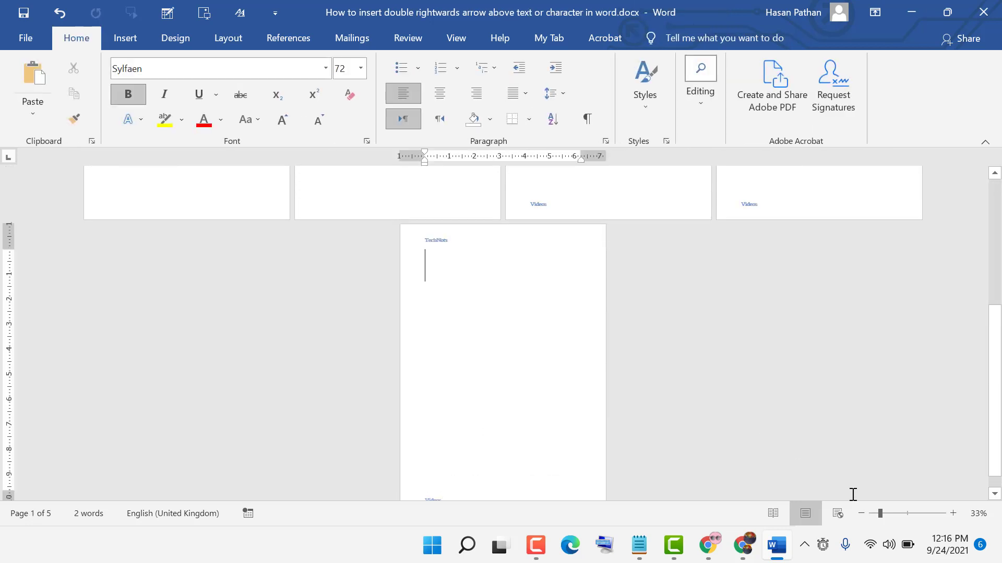
{"action": "left_click", "coordinate": [905, 515]}
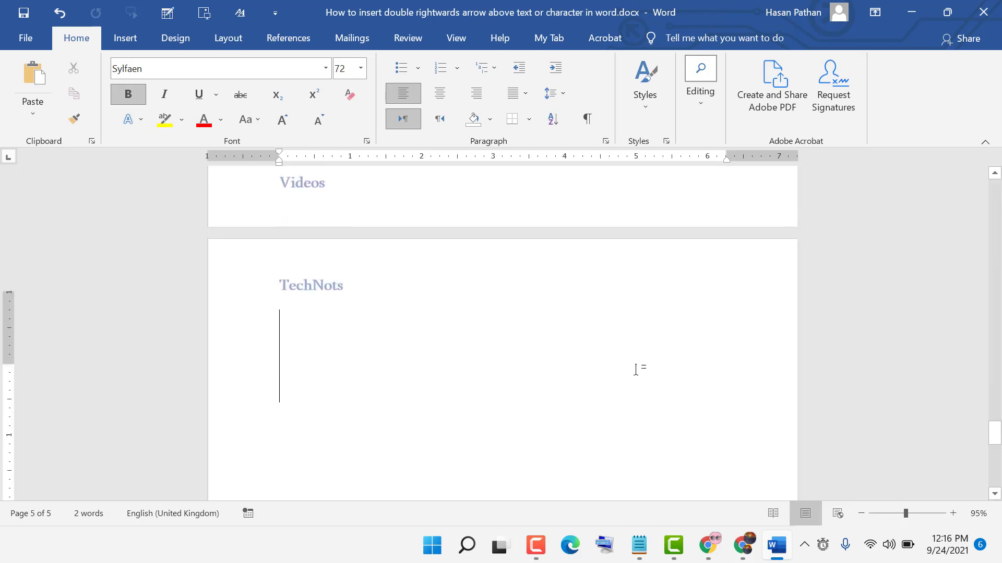